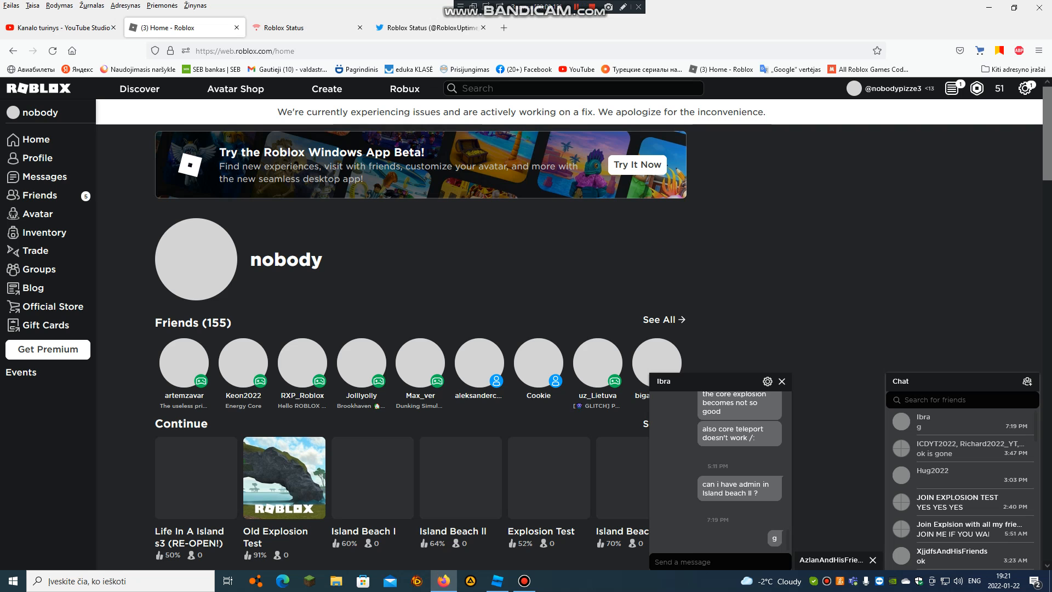
pyautogui.click(284, 26)
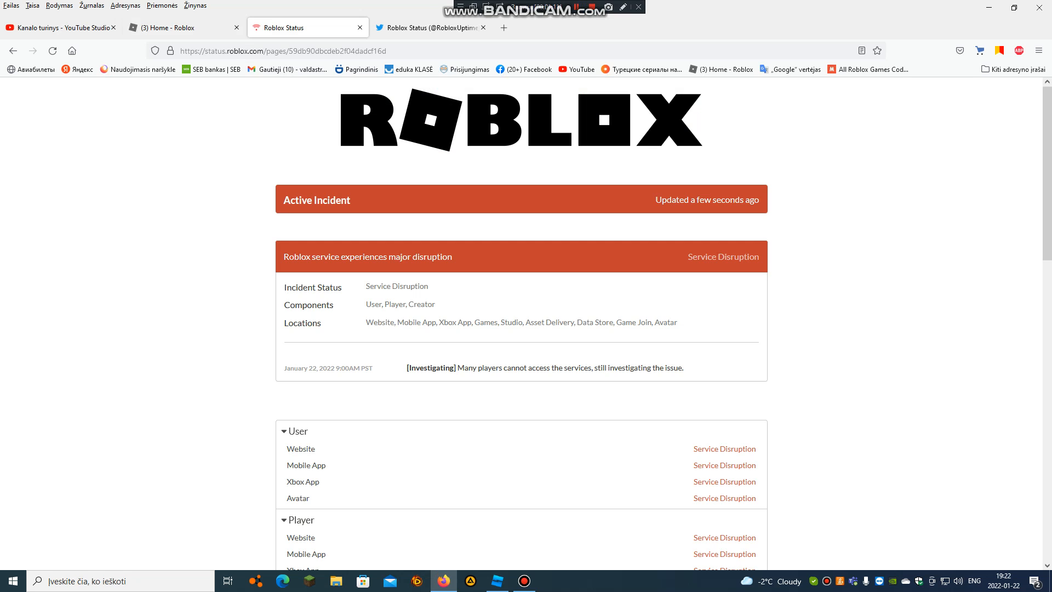
pyautogui.scroll(-3, 521, 329)
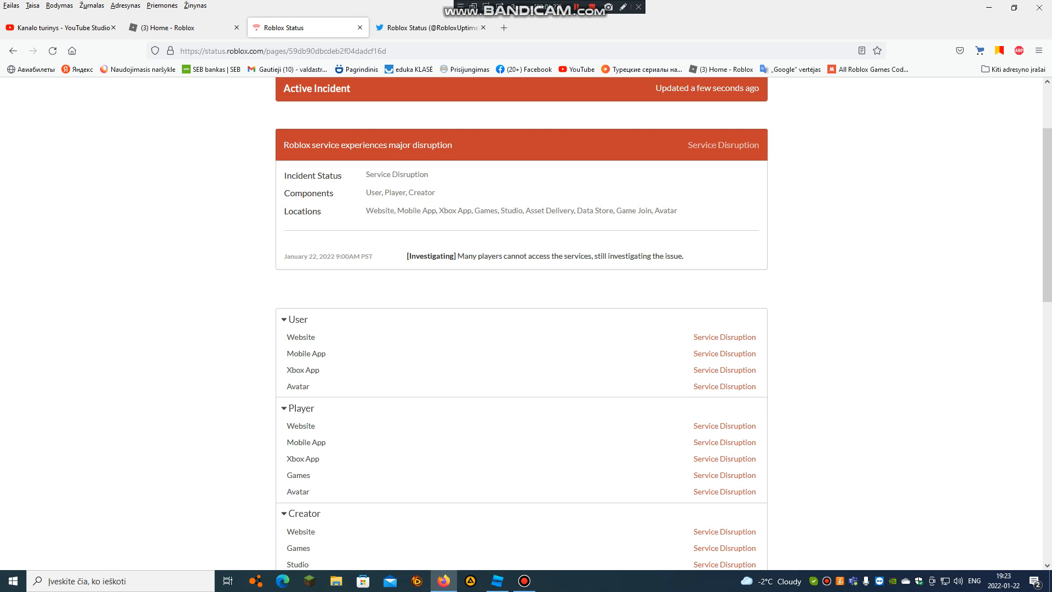
pyautogui.scroll(-3, 521, 329)
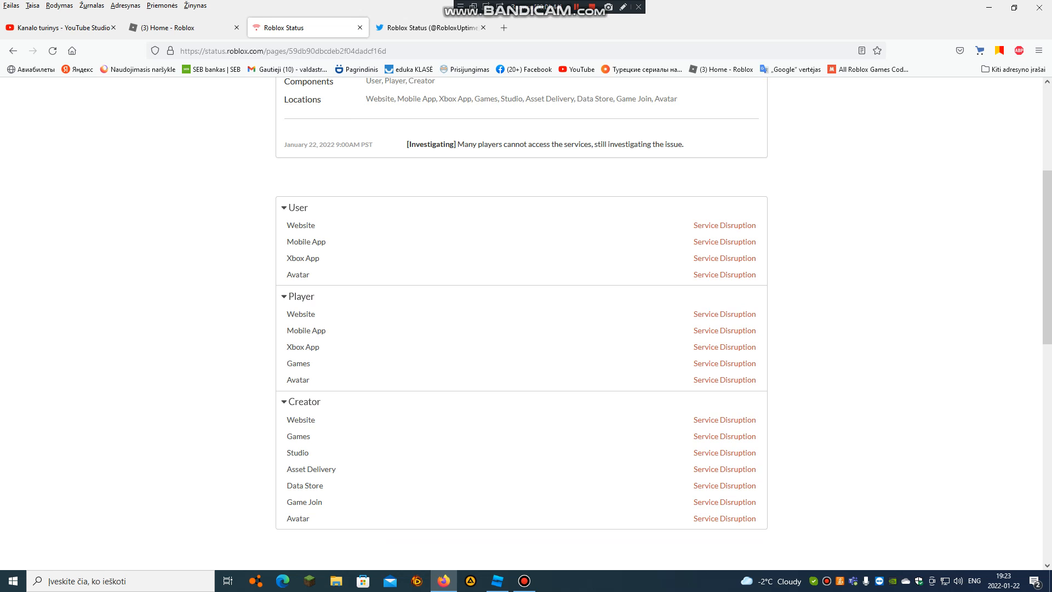
pyautogui.scroll(-1, 521, 329)
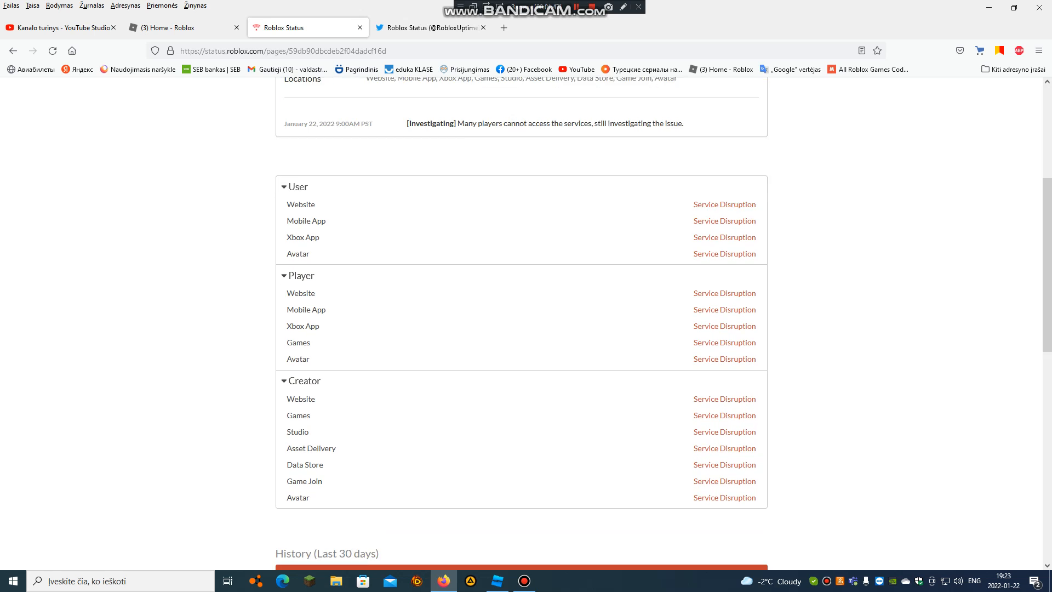
pyautogui.scroll(3, 521, 329)
pyautogui.scroll(-1, 521, 328)
pyautogui.scroll(-2, 521, 328)
pyautogui.scroll(-3, 520, 329)
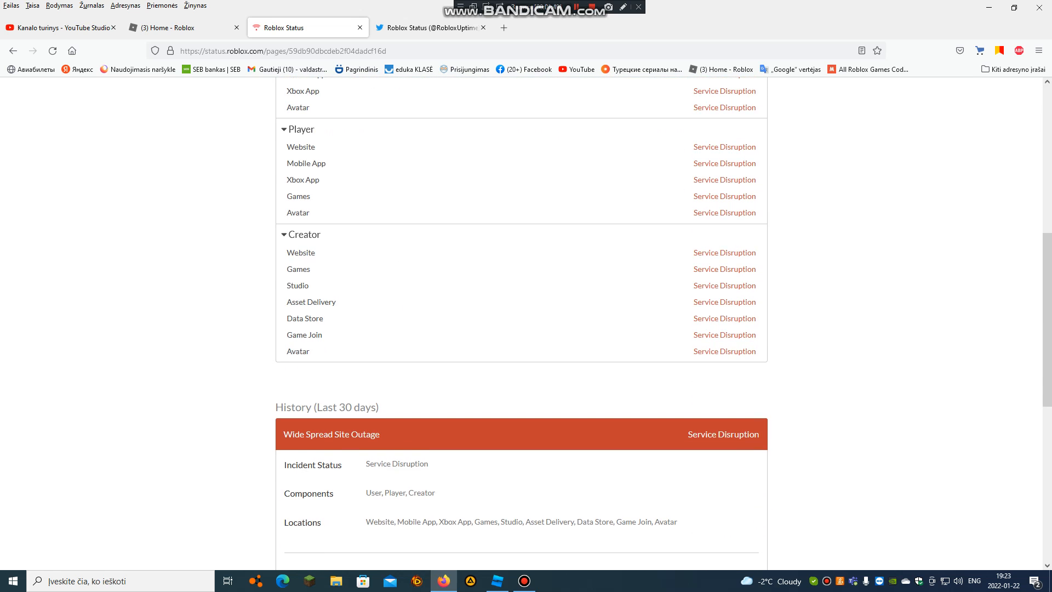
pyautogui.scroll(5, 521, 328)
pyautogui.scroll(3, 520, 329)
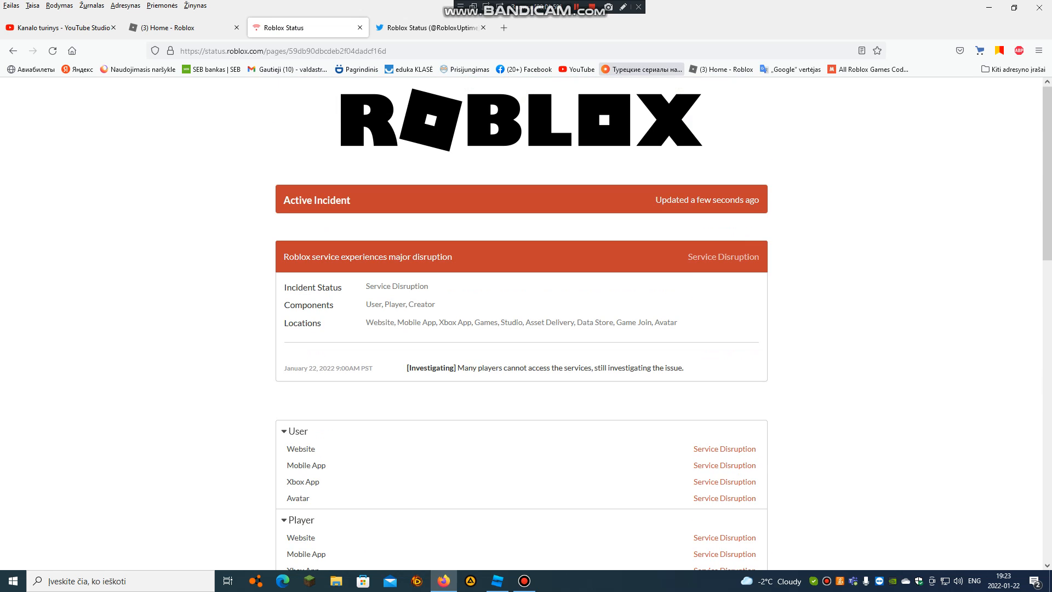
pyautogui.click(185, 27)
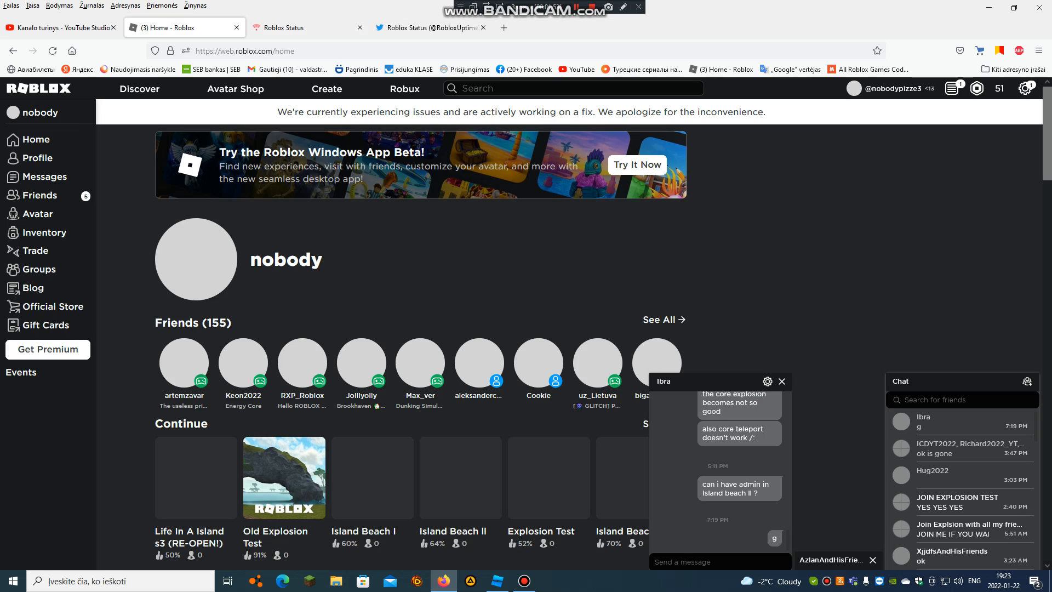
pyautogui.click(52, 50)
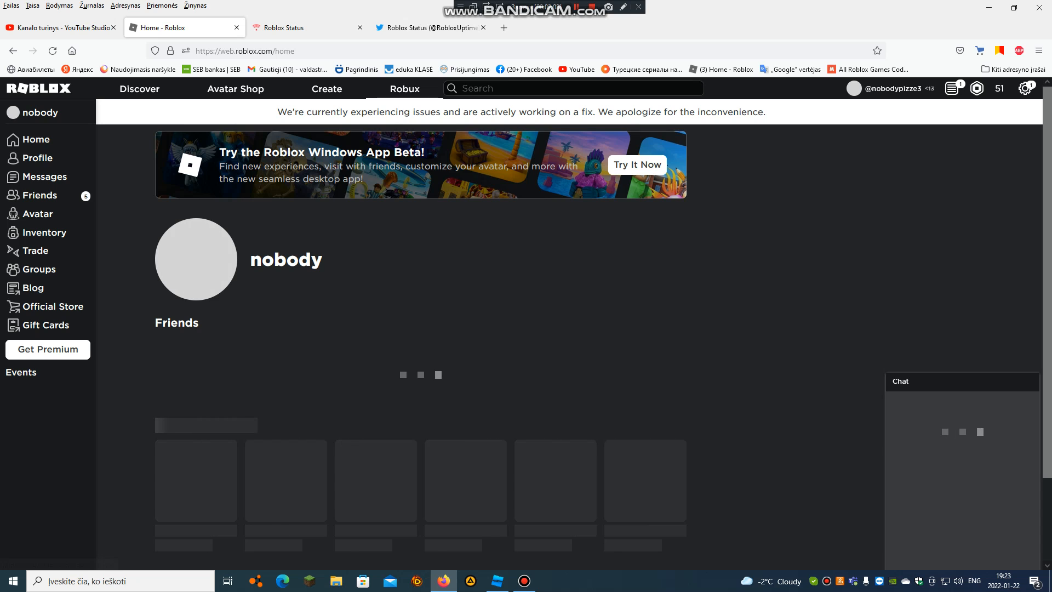
pyautogui.hotkey('ctrl', 'Tab')
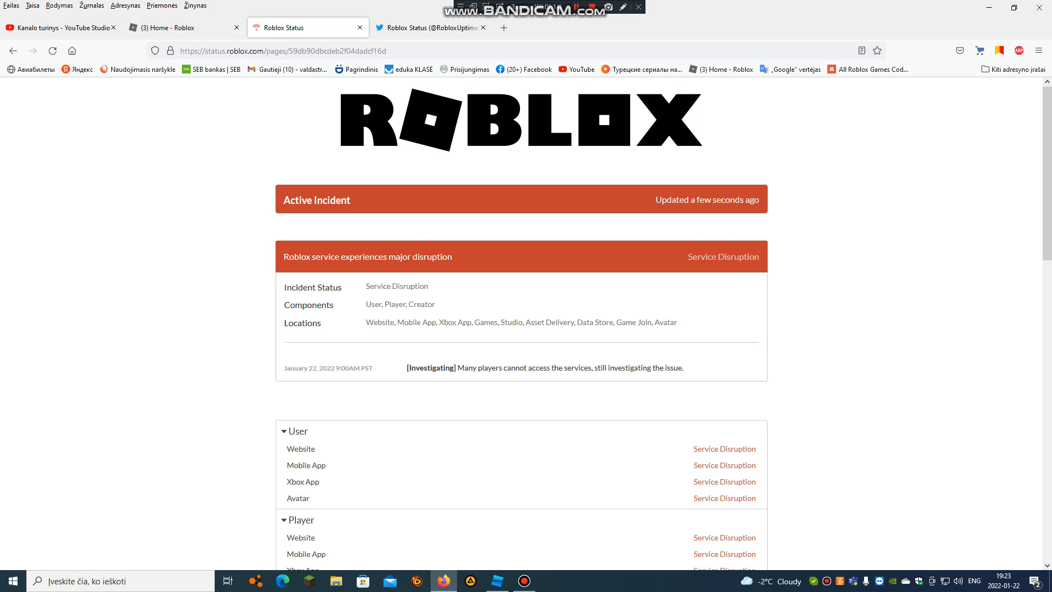
pyautogui.scroll(-5, 521, 329)
pyautogui.scroll(-5, 521, 329)
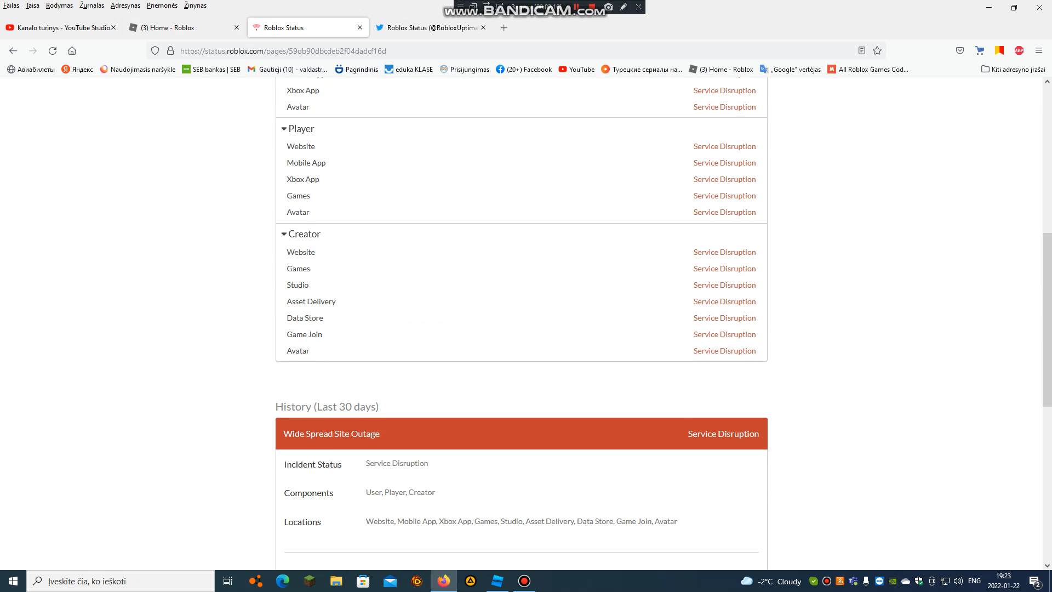
pyautogui.scroll(3, 521, 328)
pyautogui.scroll(3, 521, 329)
pyautogui.scroll(2, 522, 329)
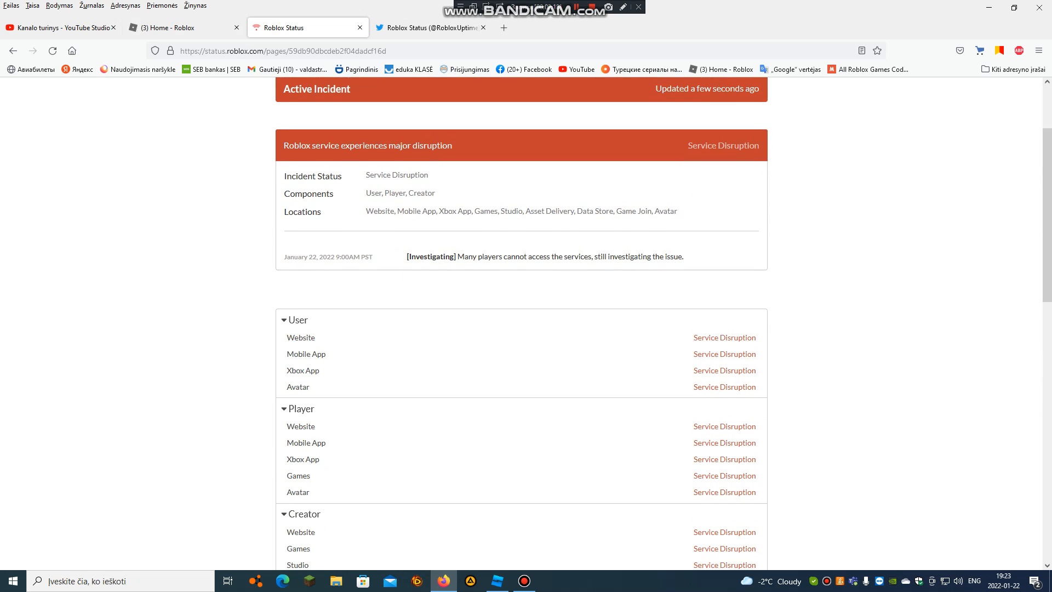
pyautogui.scroll(2, 521, 329)
pyautogui.scroll(2, 521, 329)
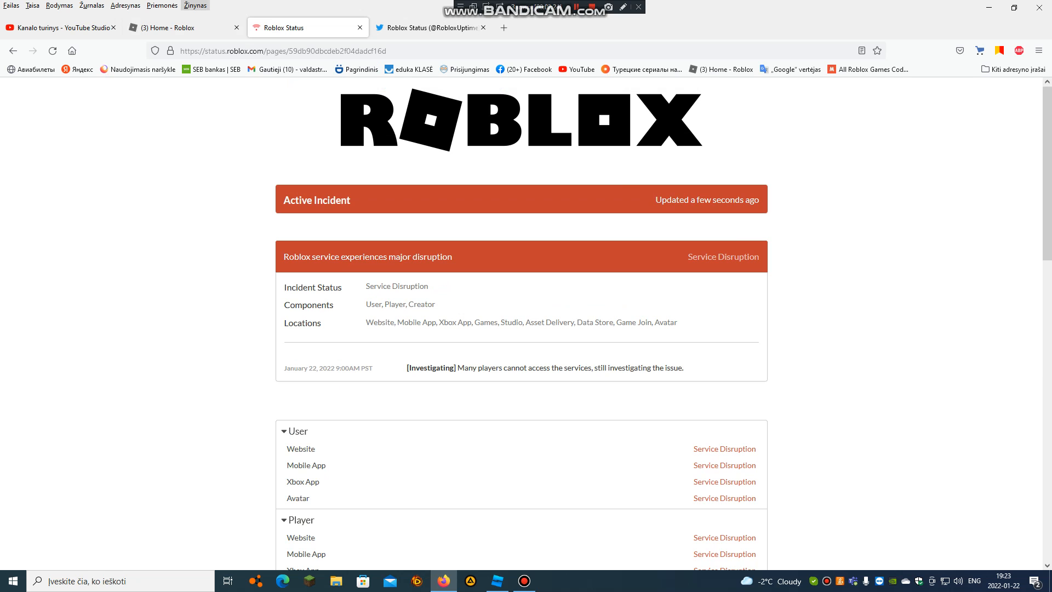
# Return to the Roblox home page, where the outage apology banner is still shown
pyautogui.click(185, 27)
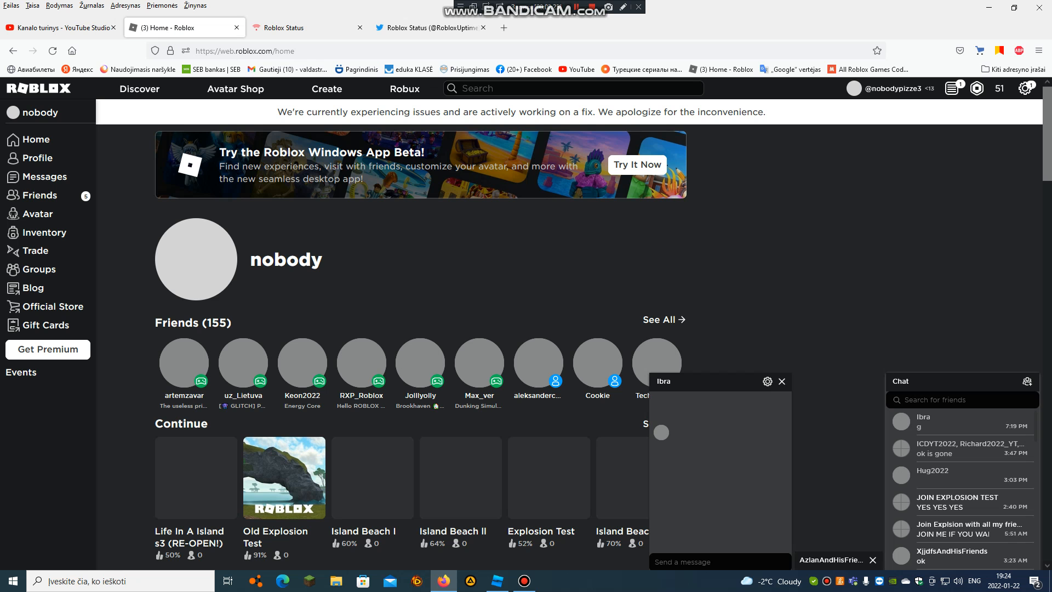